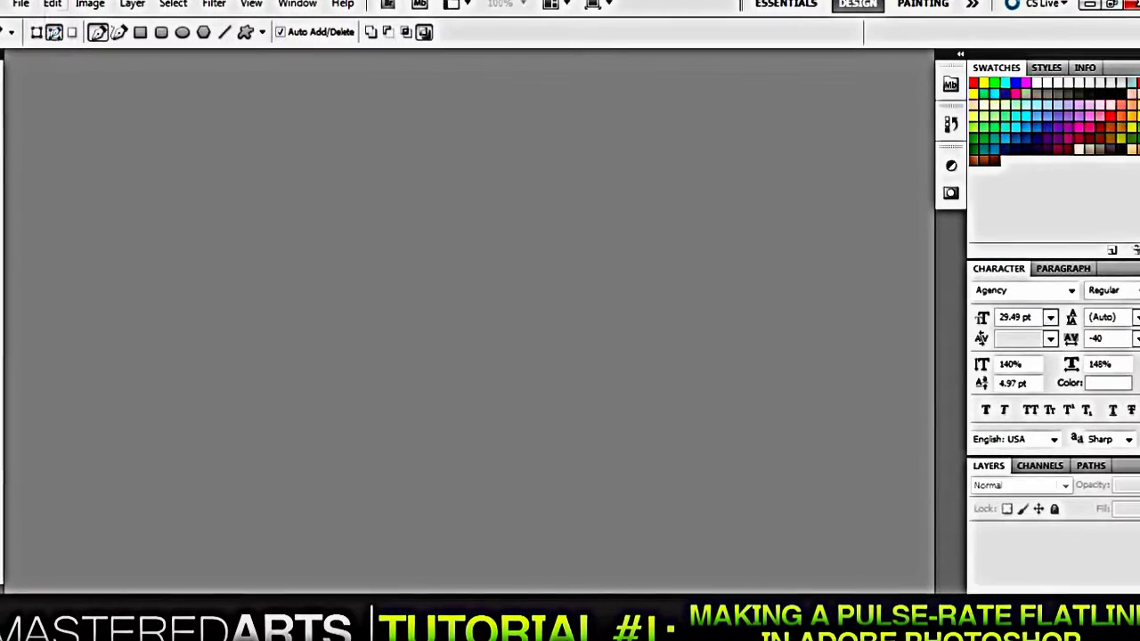
Create a new 700 x 700 pixel, 8-bit RGB document at 500 pixels/inch with a white background
left_click(21, 7)
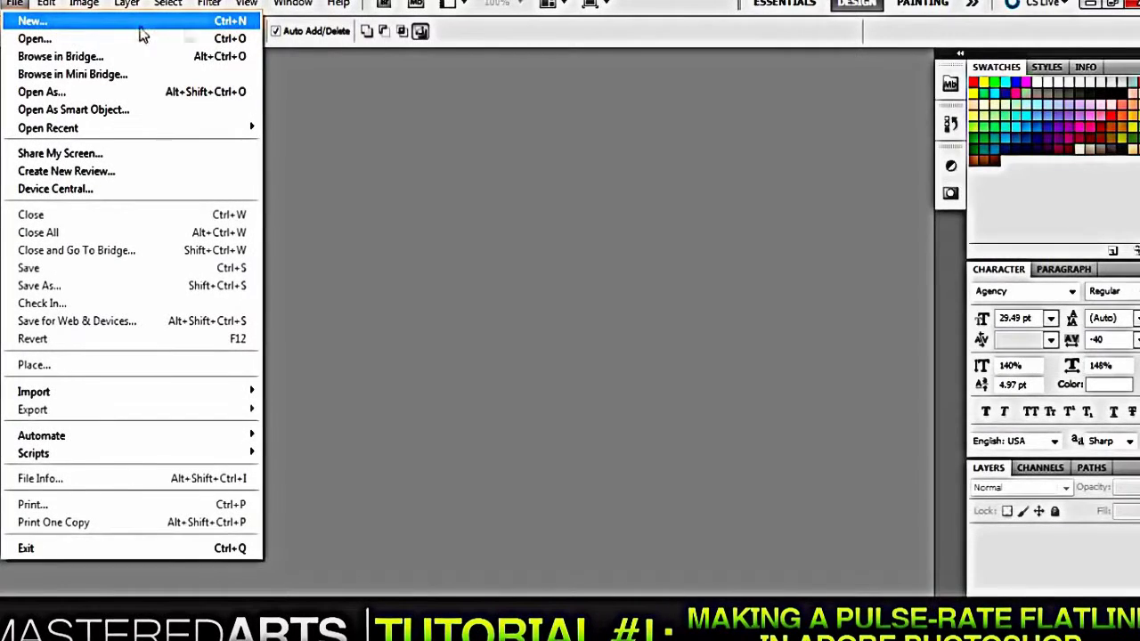
left_click(478, 36)
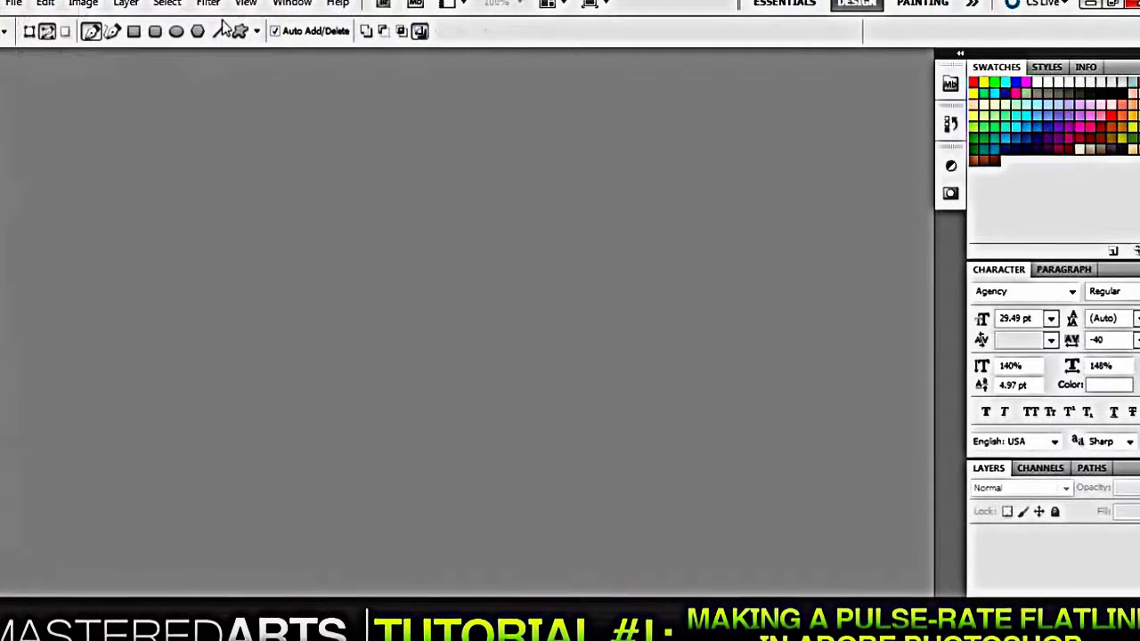
left_click(12, 5)
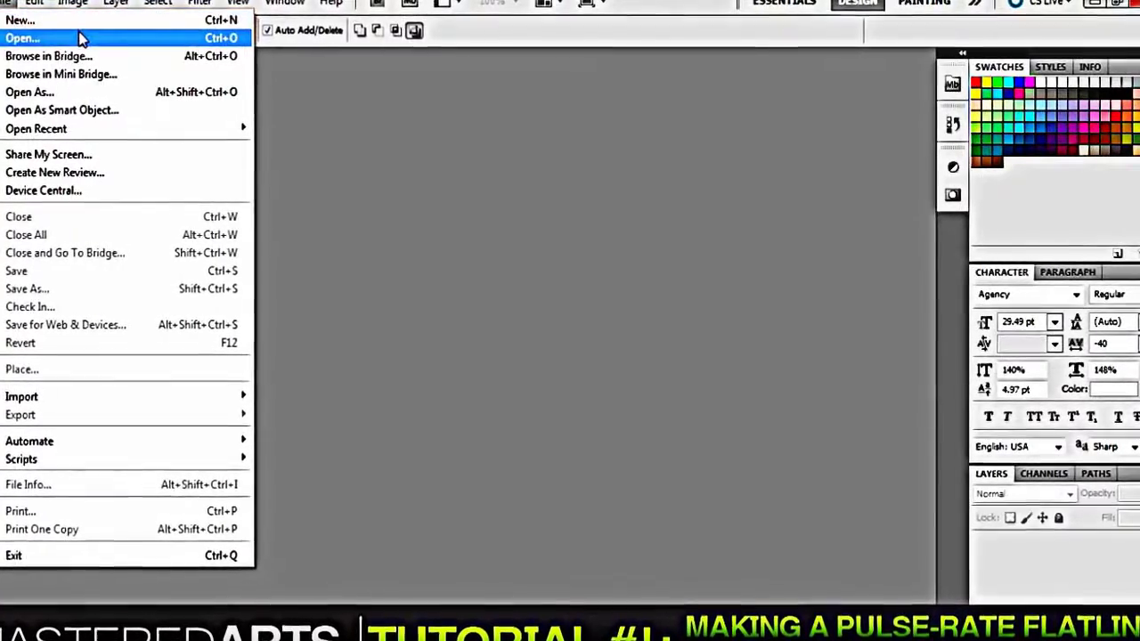
left_click(7, 22)
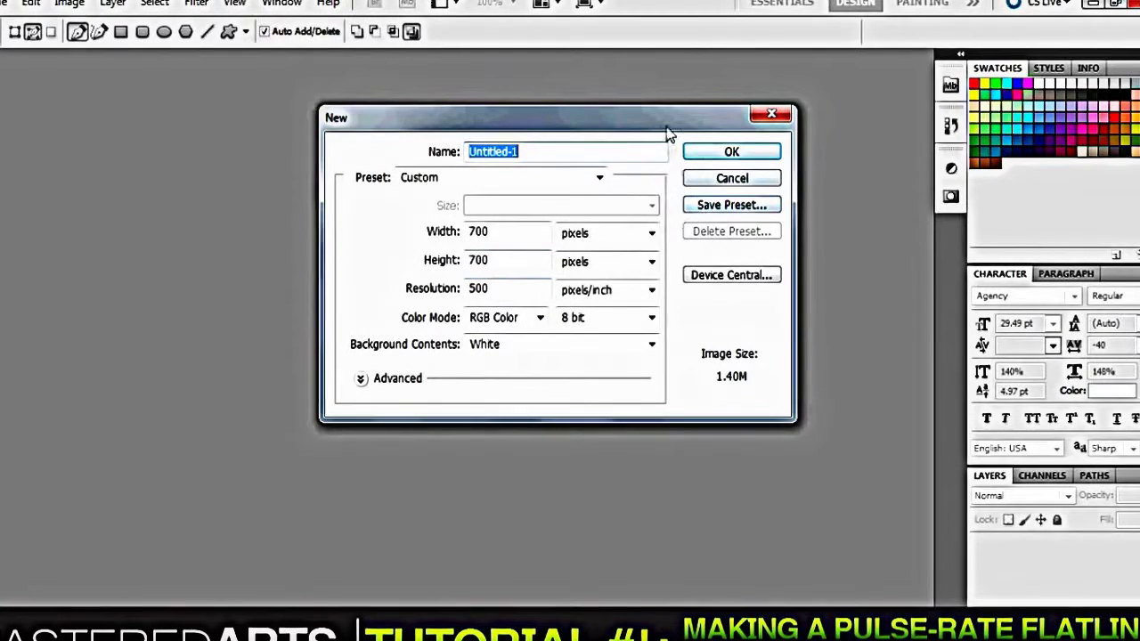
left_click(703, 153)
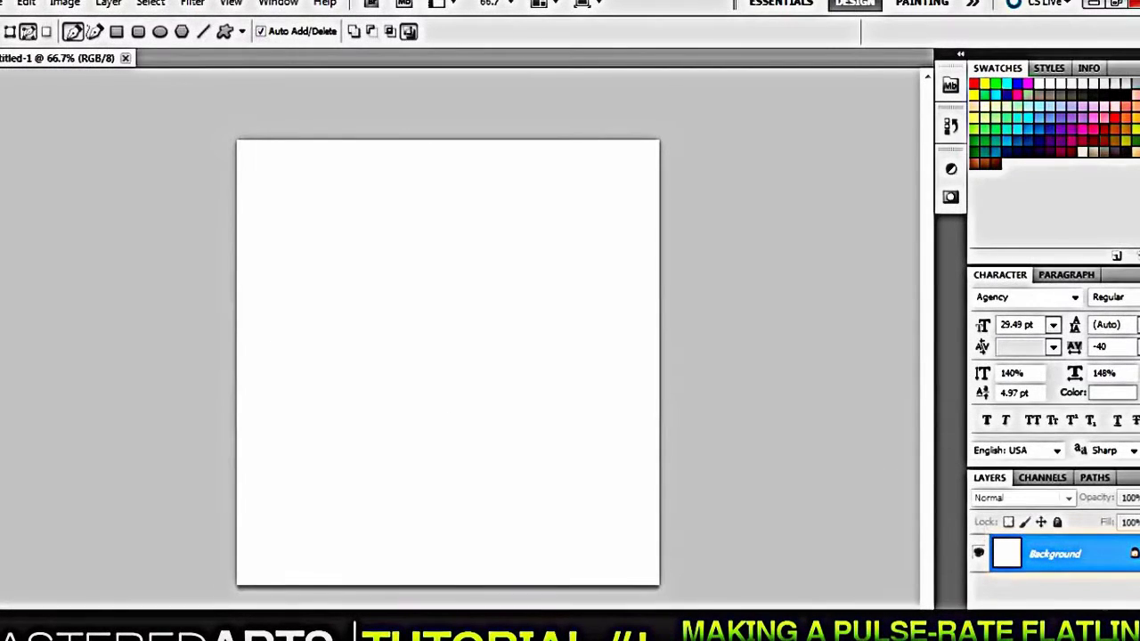
Add an empty layer above the background and fill the Background layer with black
left_click(1077, 602)
key("g")
left_click(410, 469)
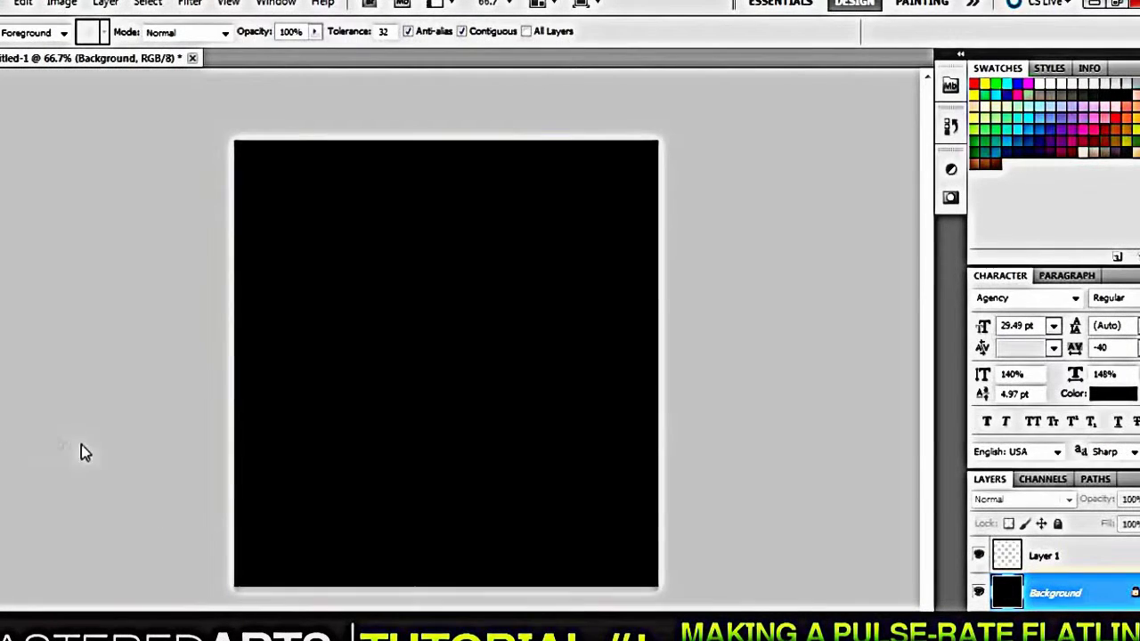
Draw an open pulse path across Layer 1 with the Pen tool: flat line, tall spike, deep dip, small peak, flat line past the canvas edge
key("z")
left_click(387, 321)
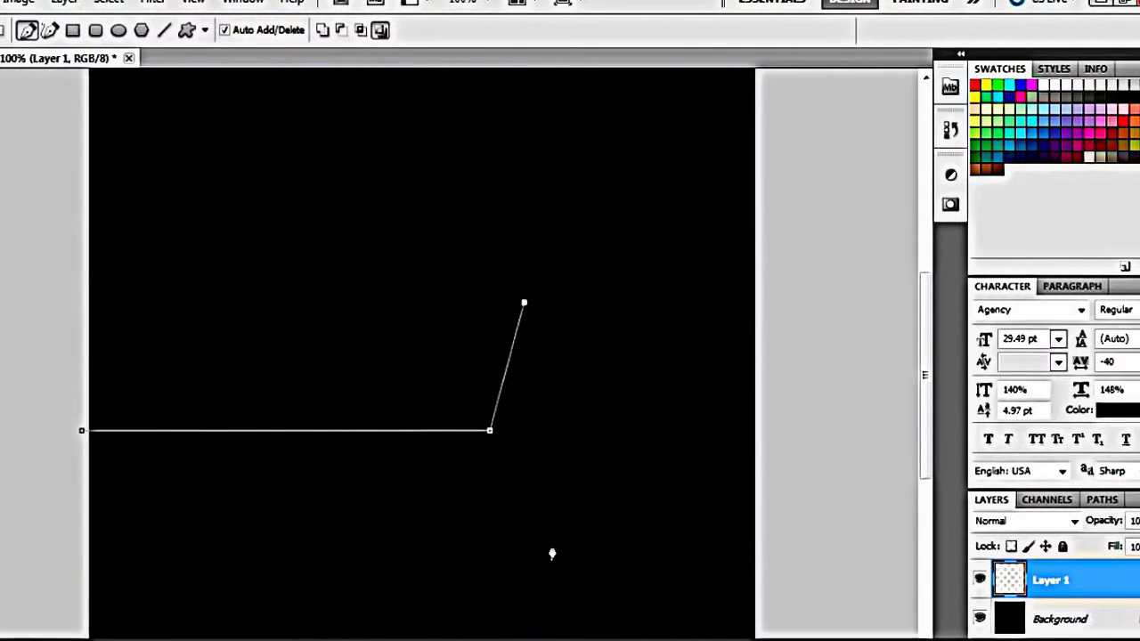
left_click(578, 397)
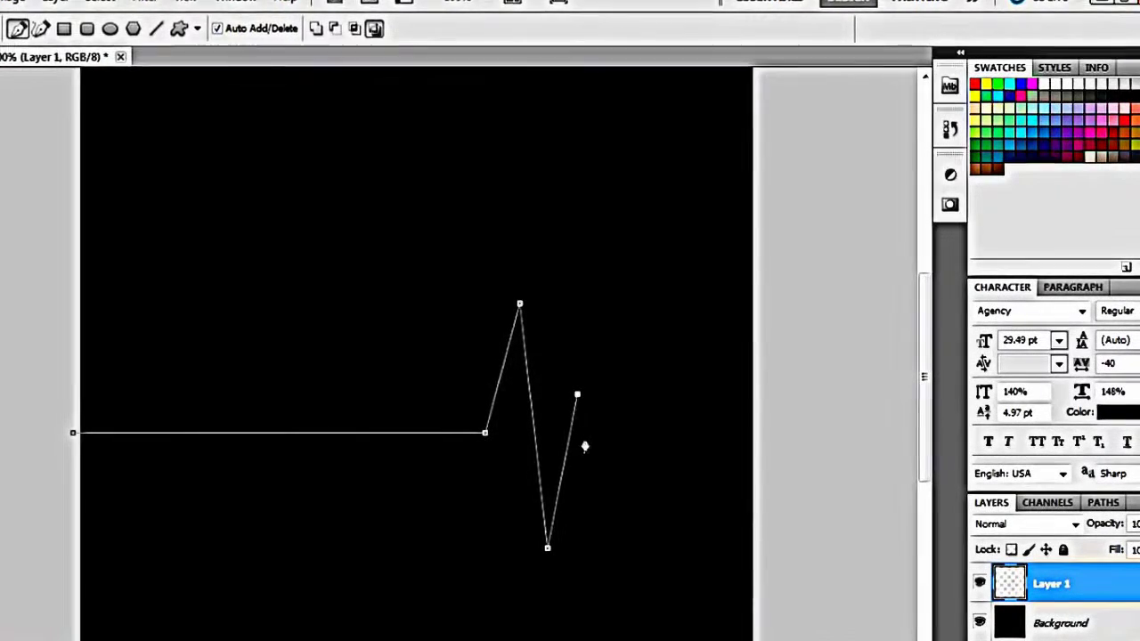
left_click(9, 1)
left_click(31, 30)
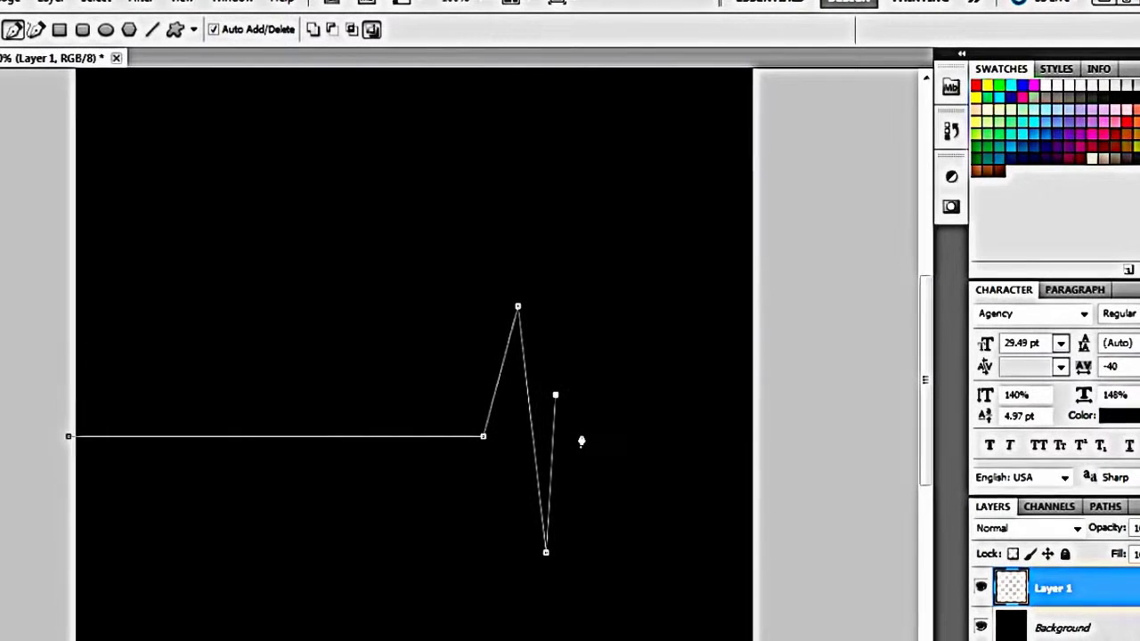
left_click(579, 434)
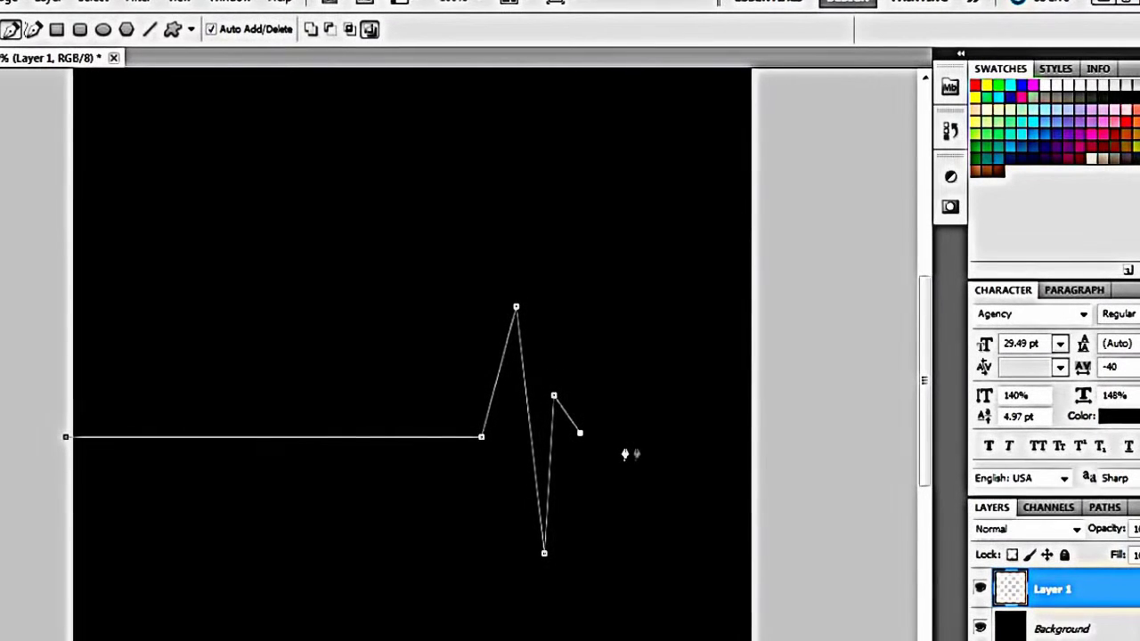
key("alt+e")
left_click(31, 32)
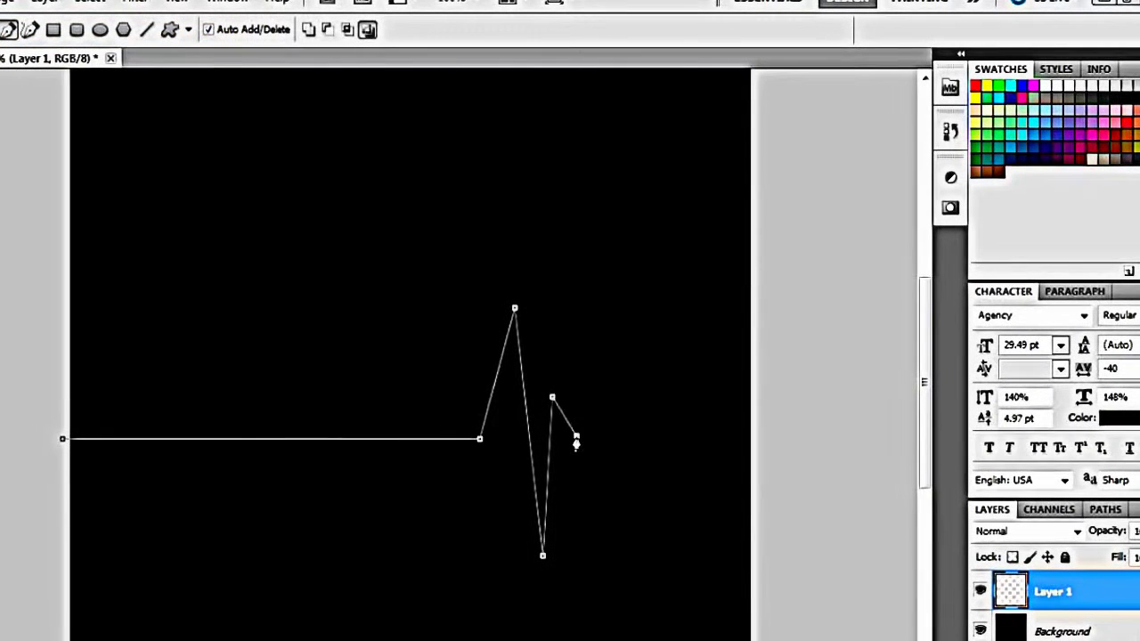
left_click(768, 436)
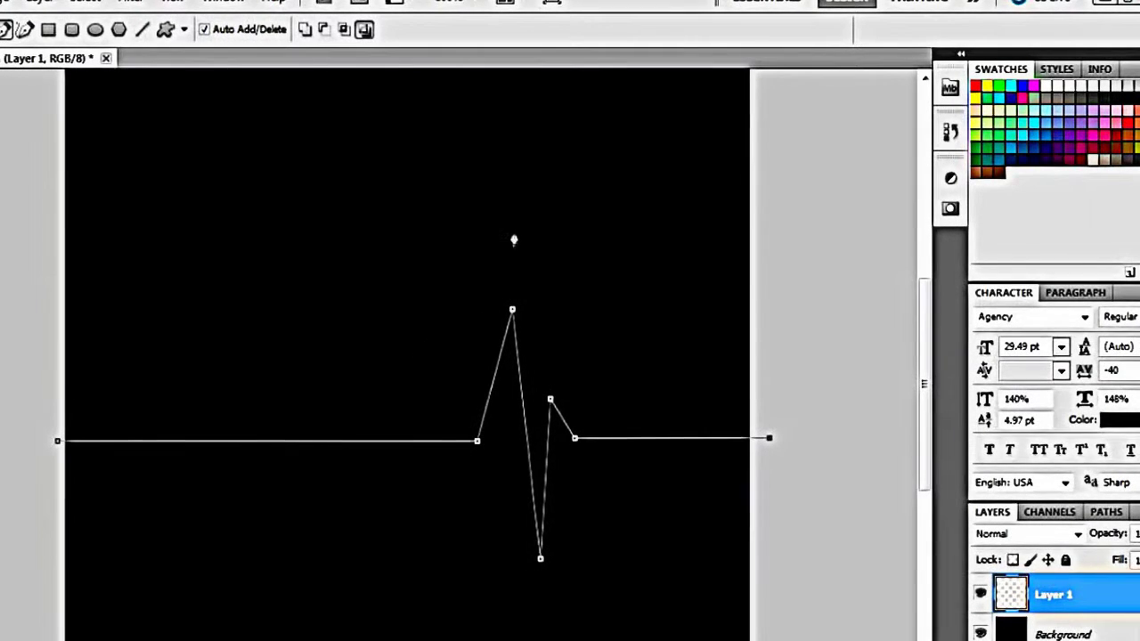
Check the Brush tool's tip size and hardness and return to the Pen tool
right_click(492, 439)
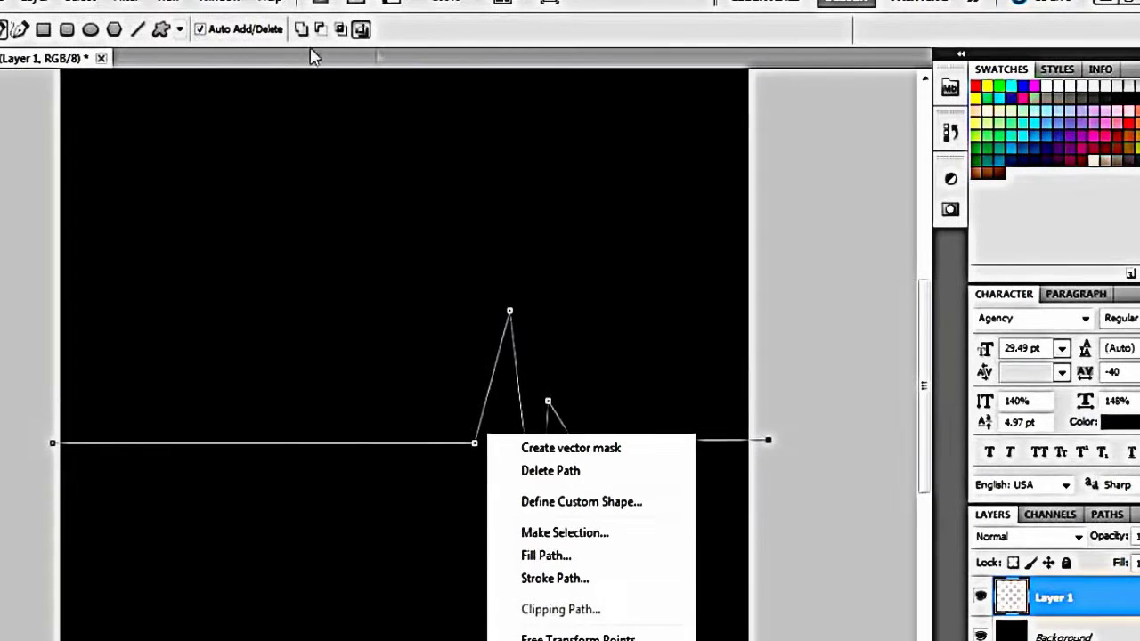
key("Escape")
key("b")
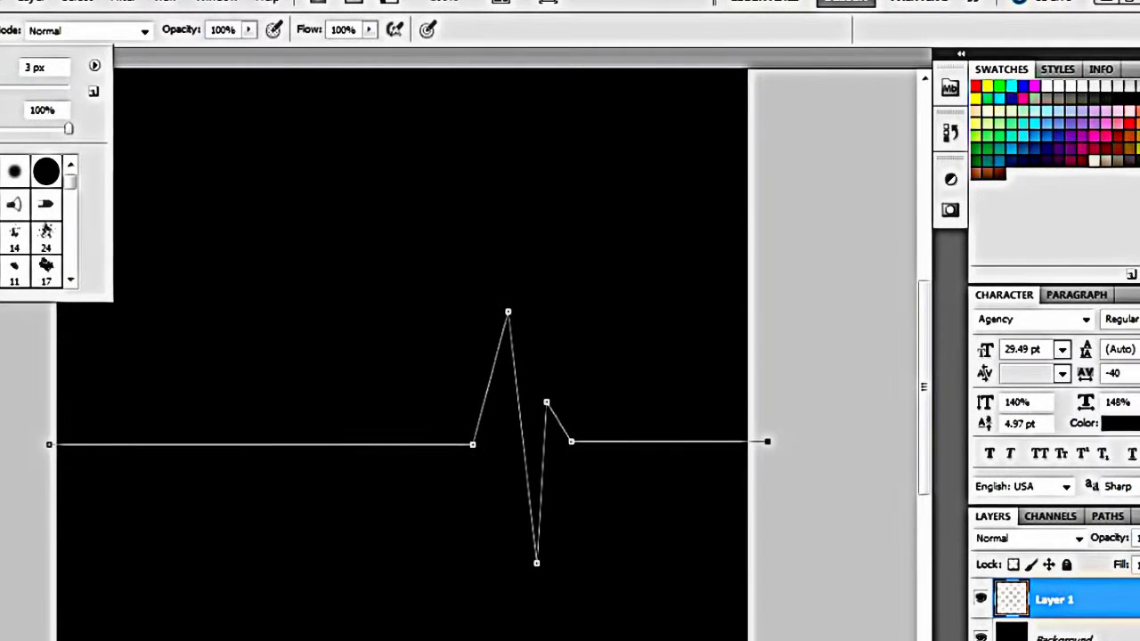
key("Escape")
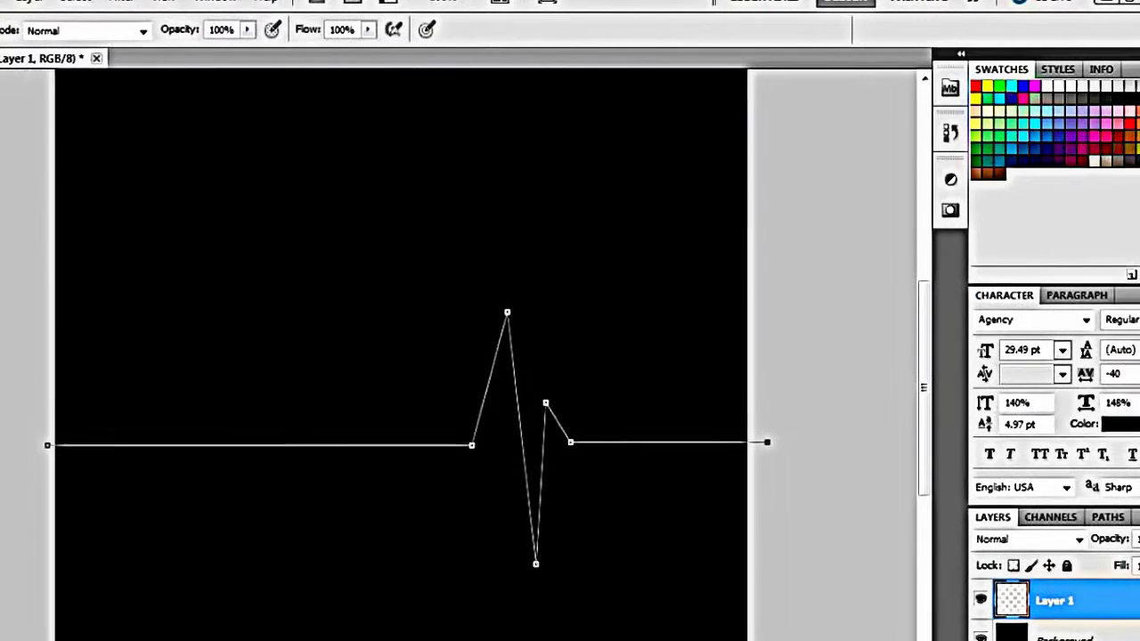
key("p")
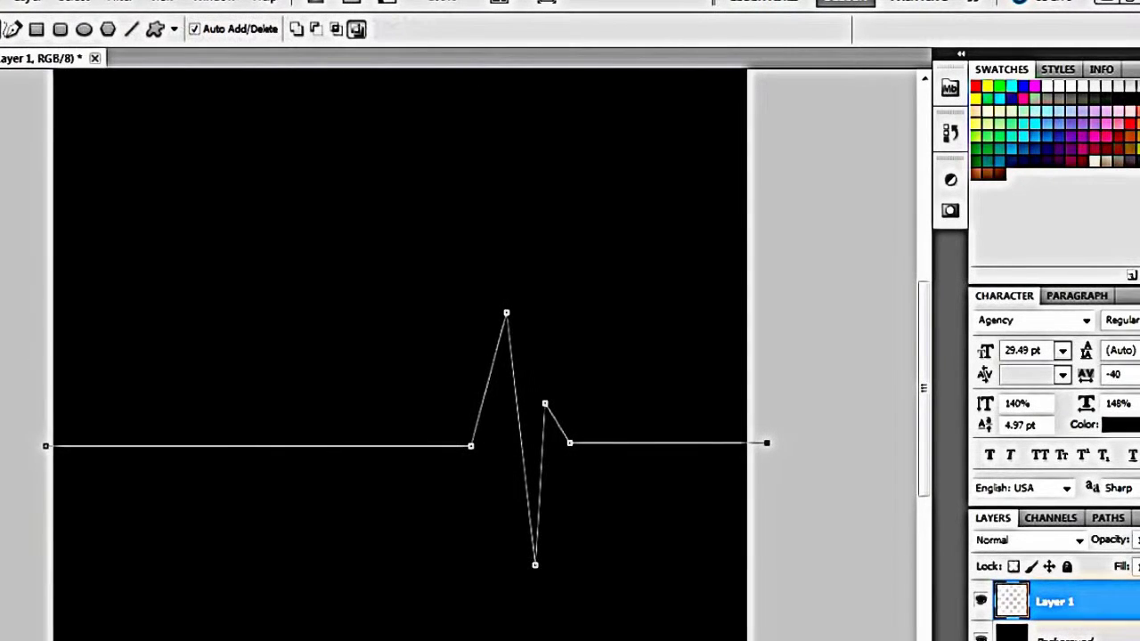
Try to stroke the pulse path in black using the Brush with Simulate Pressure, and undo the stroke
right_click(594, 453)
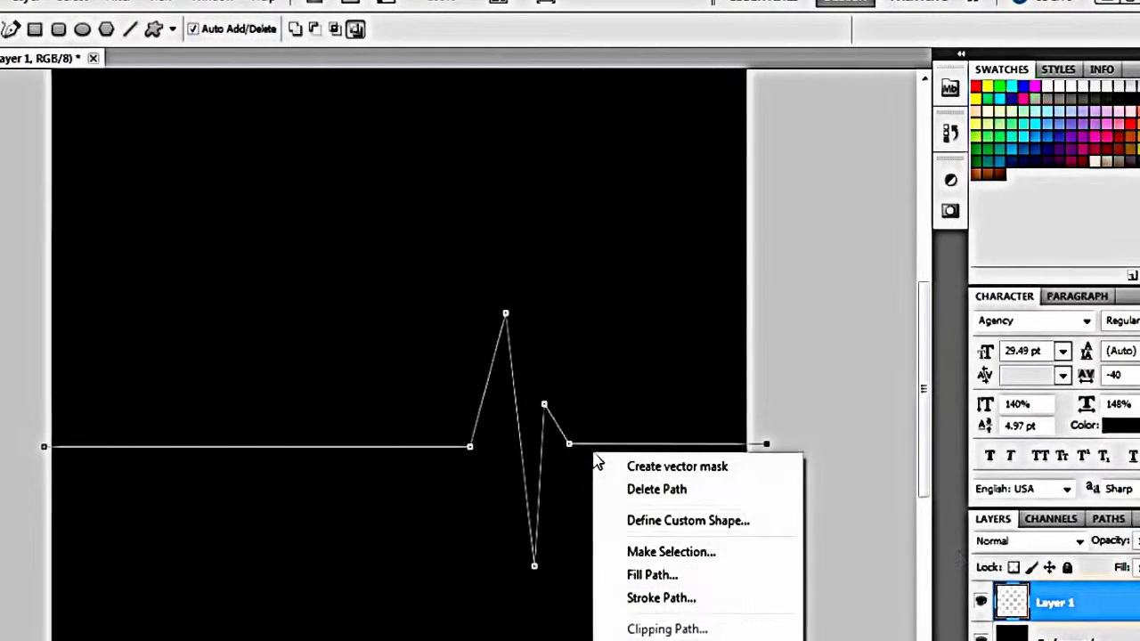
left_click(647, 598)
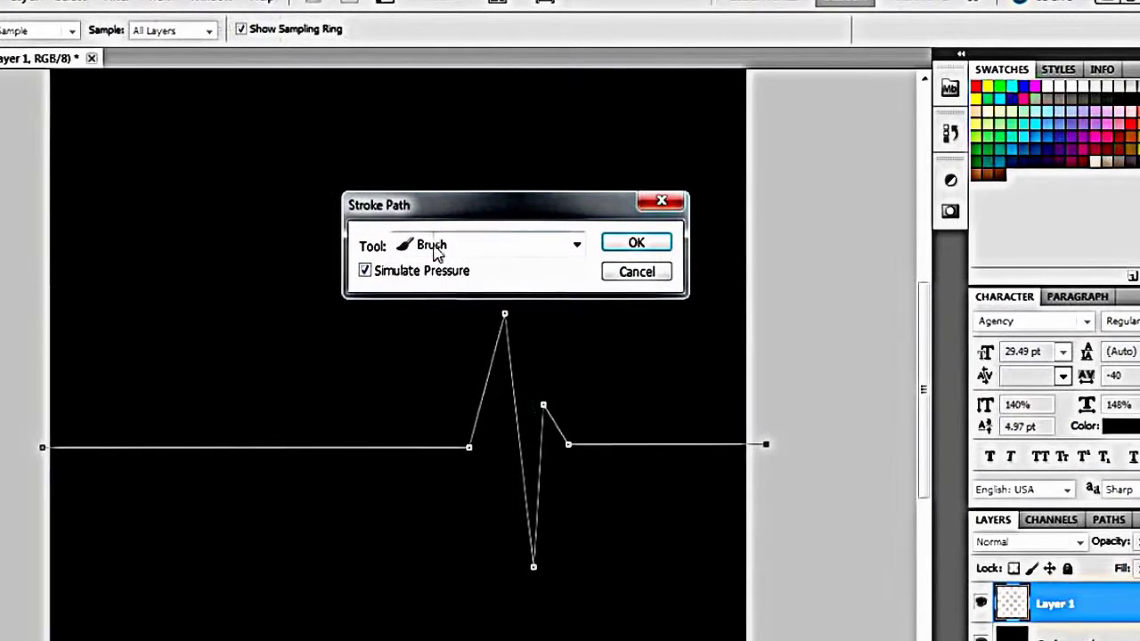
left_click(495, 246)
left_click(498, 290)
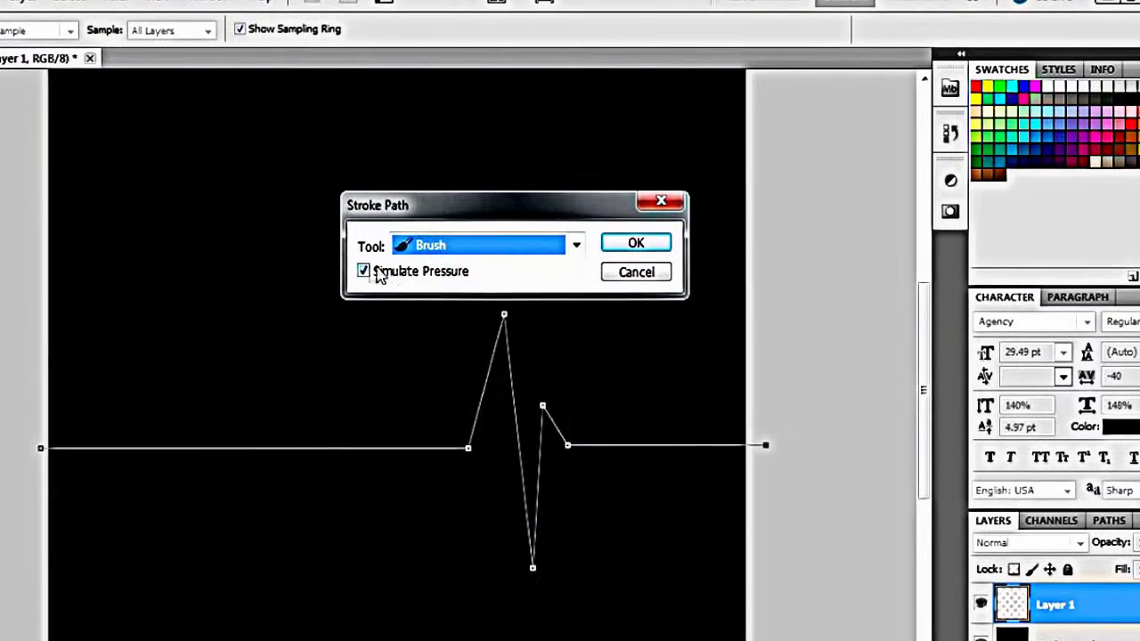
left_click(639, 245)
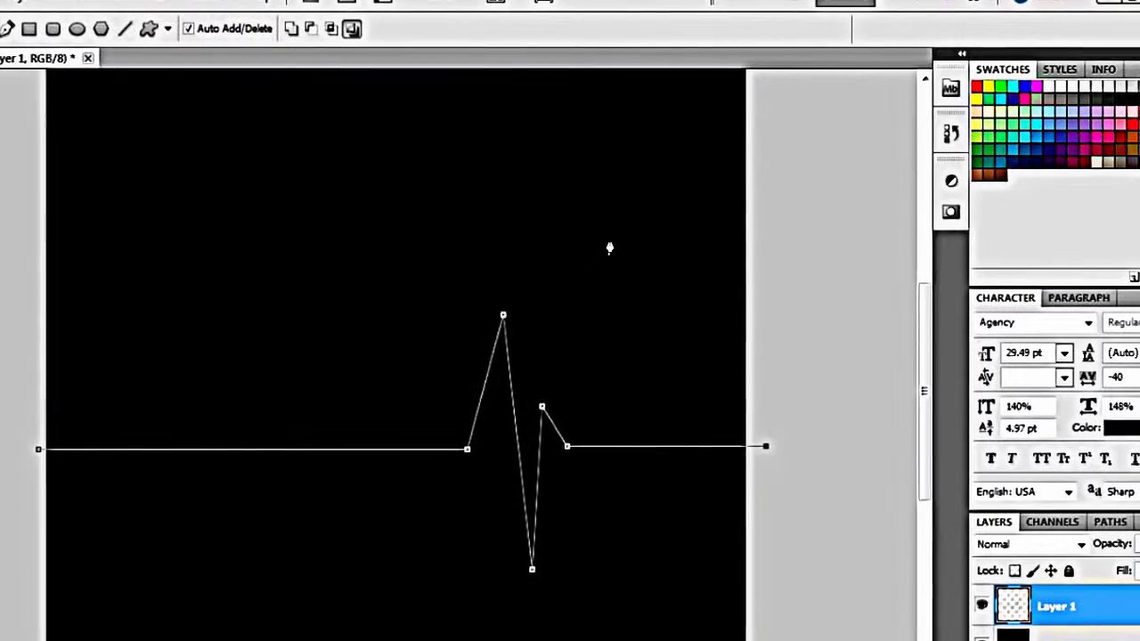
left_click(35, 0)
left_click(51, 31)
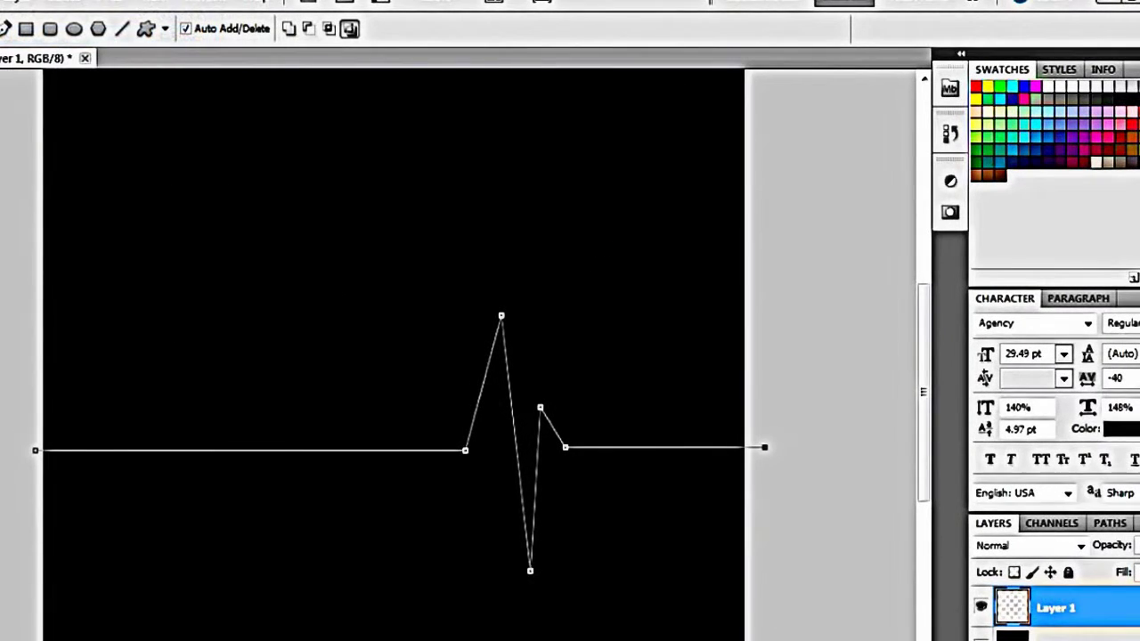
Stroke the pulse path in white using the Brush with Simulate Pressure, and dismiss the path outline
right_click(438, 445)
left_click(498, 583)
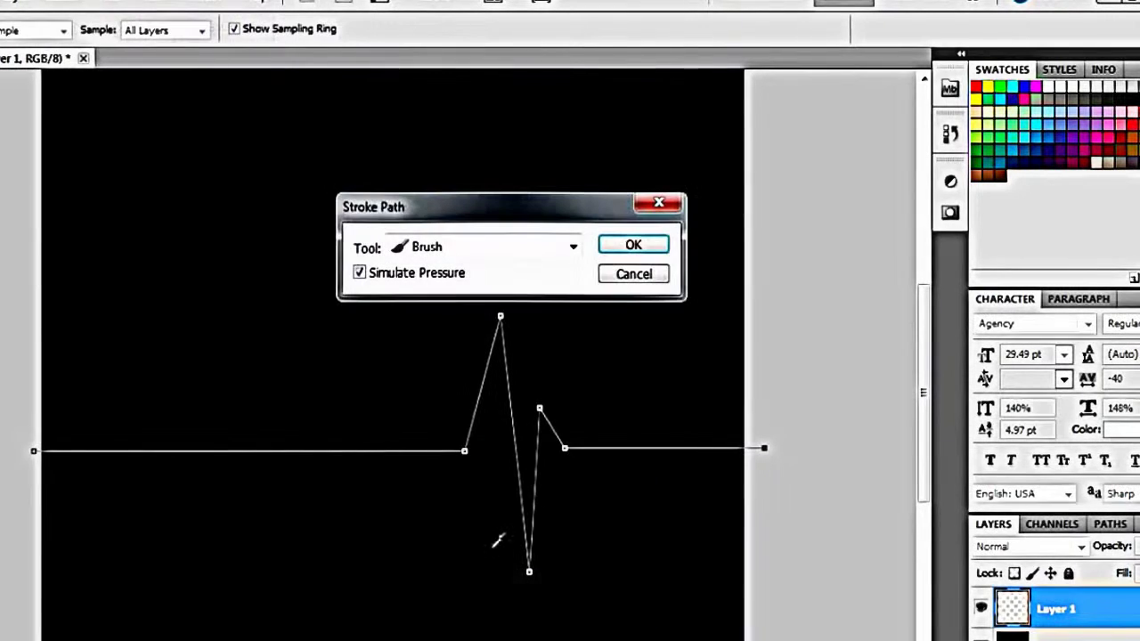
left_click(624, 251)
key("Return")
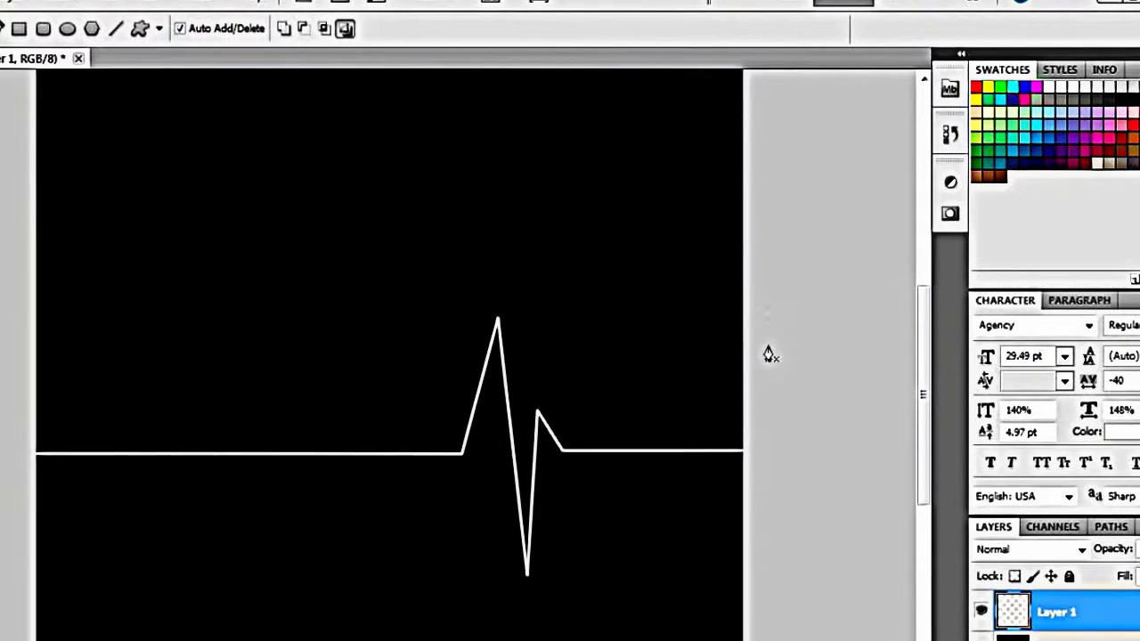
Rotate the white pulse line on Layer 1 by -90° with Free Transform so it runs vertically
scroll(710, 362, "up", 2)
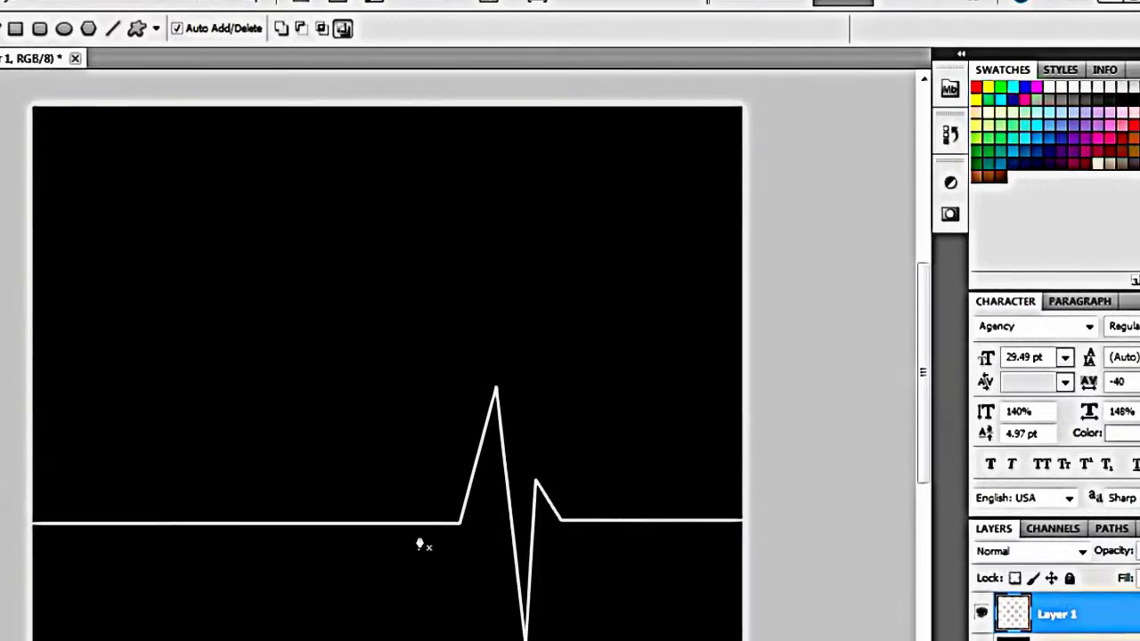
scroll(324, 429, "down", 3)
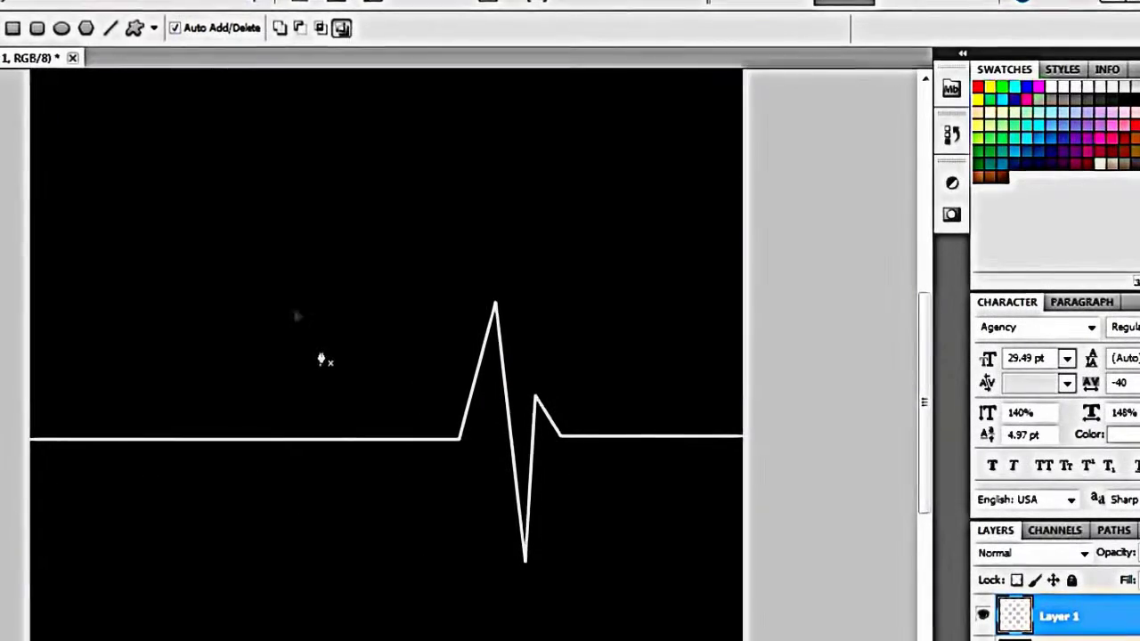
key("alt+e")
key("Down")
key("Return")
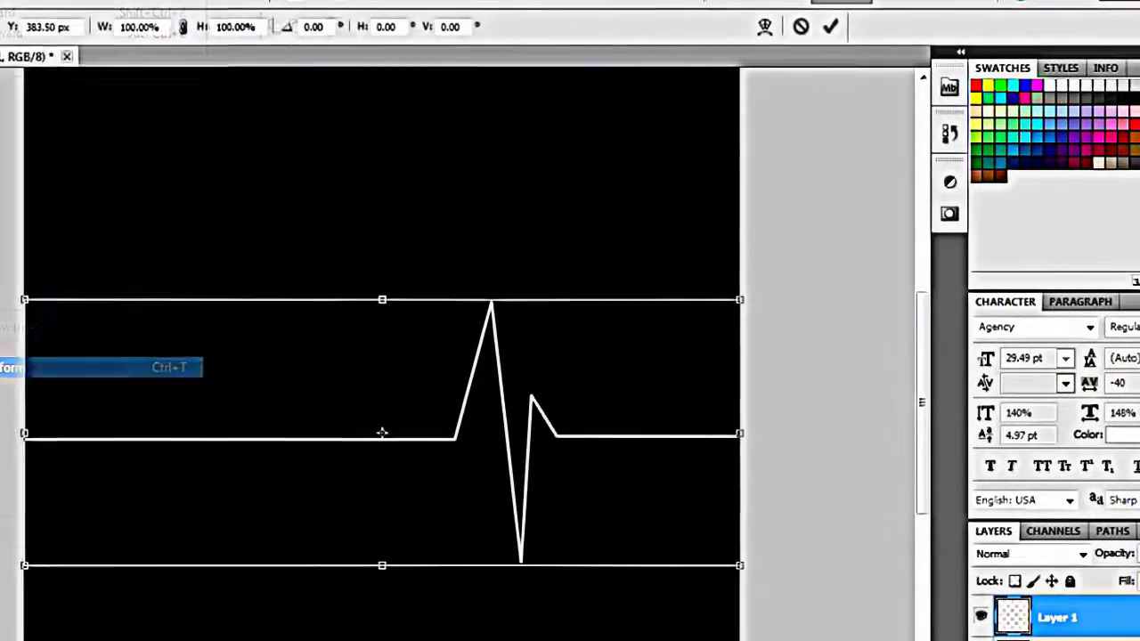
left_click_drag(46, 249, 323, 540)
key("alt+e")
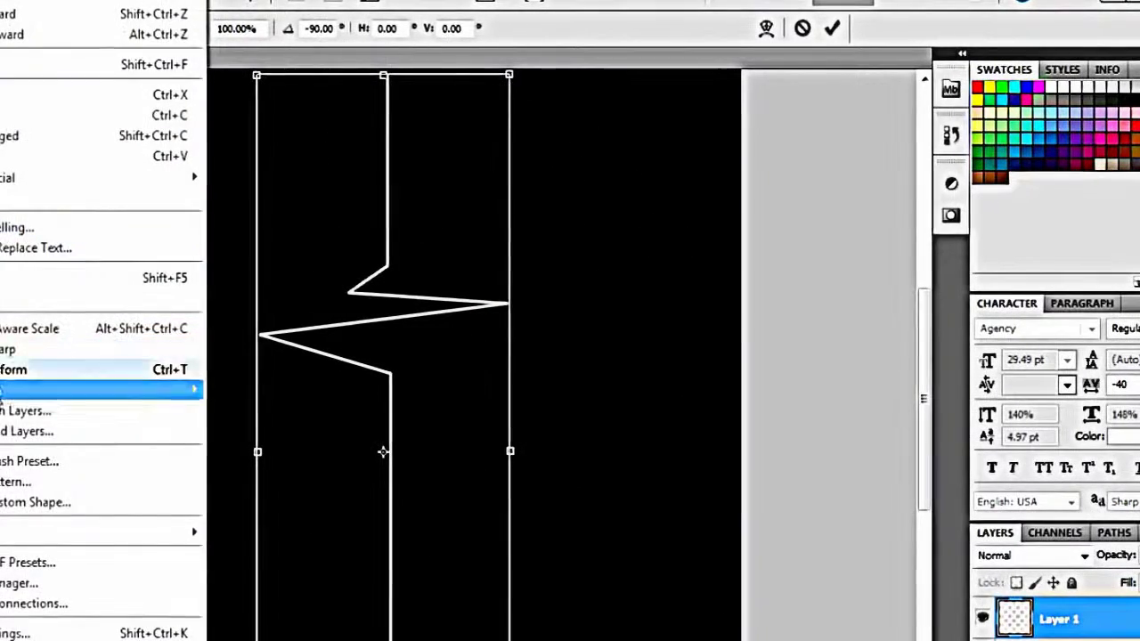
left_click(605, 64)
Move the rotated pulse line up to Y 350 px so it spans the canvas height, and apply the transform
left_click_drag(504, 258, 507, 293)
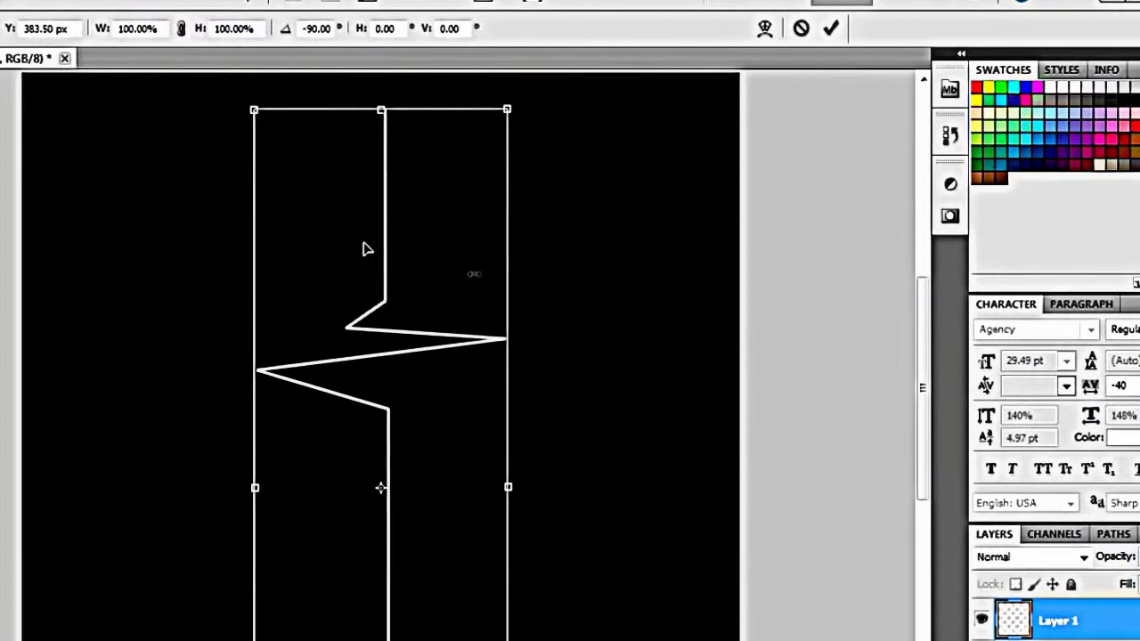
left_click_drag(481, 277, 476, 244)
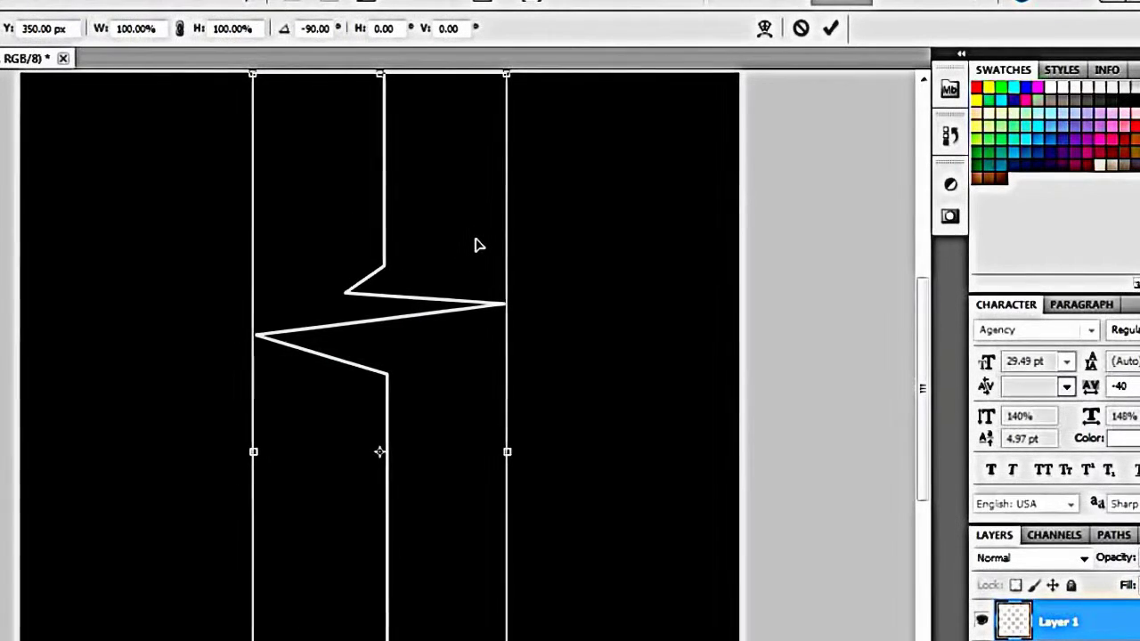
scroll(631, 244, "up", 2)
scroll(466, 458, "down", 6)
scroll(405, 475, "up", 5)
key("Return")
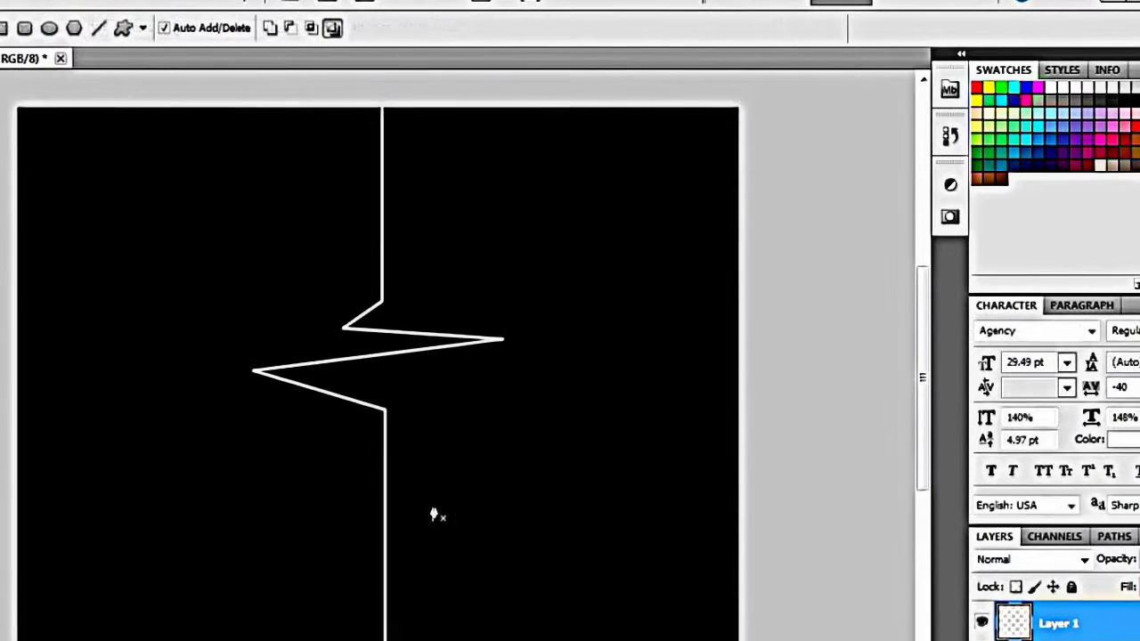
Apply the Wind filter to the pulse line with the Wind method and direction From the Right
left_click(96, 7)
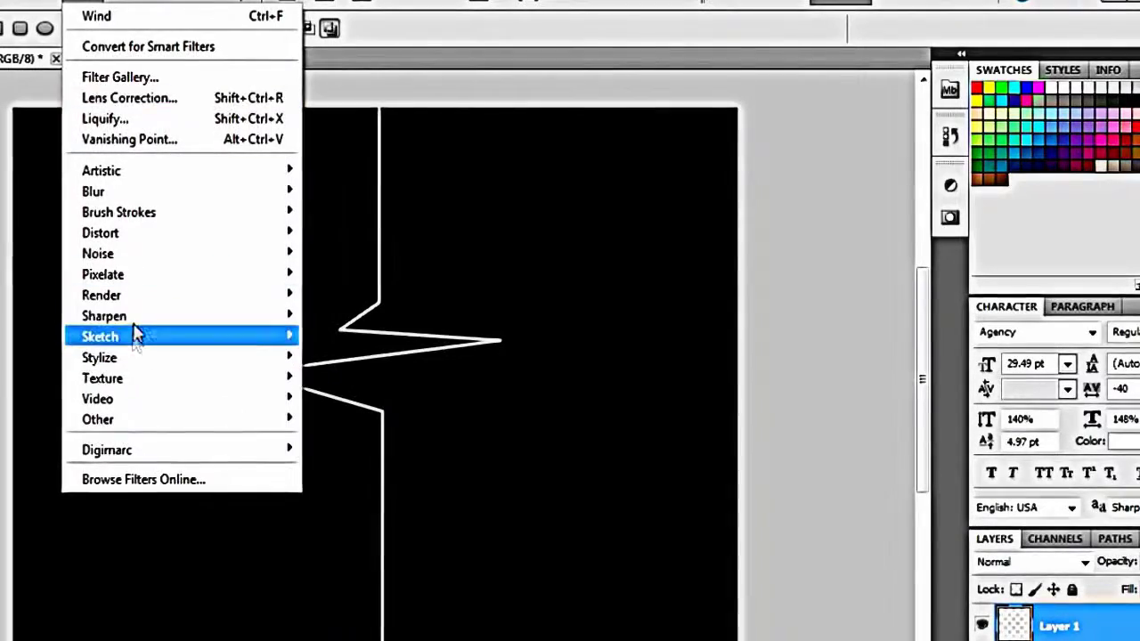
mouse_move(132, 360)
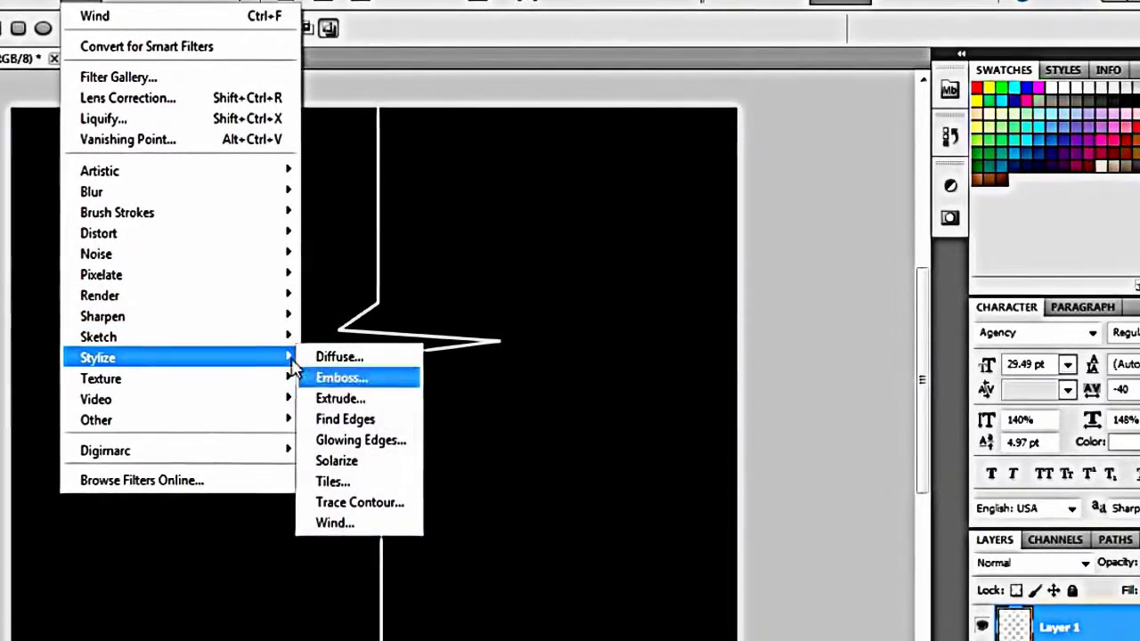
left_click(352, 525)
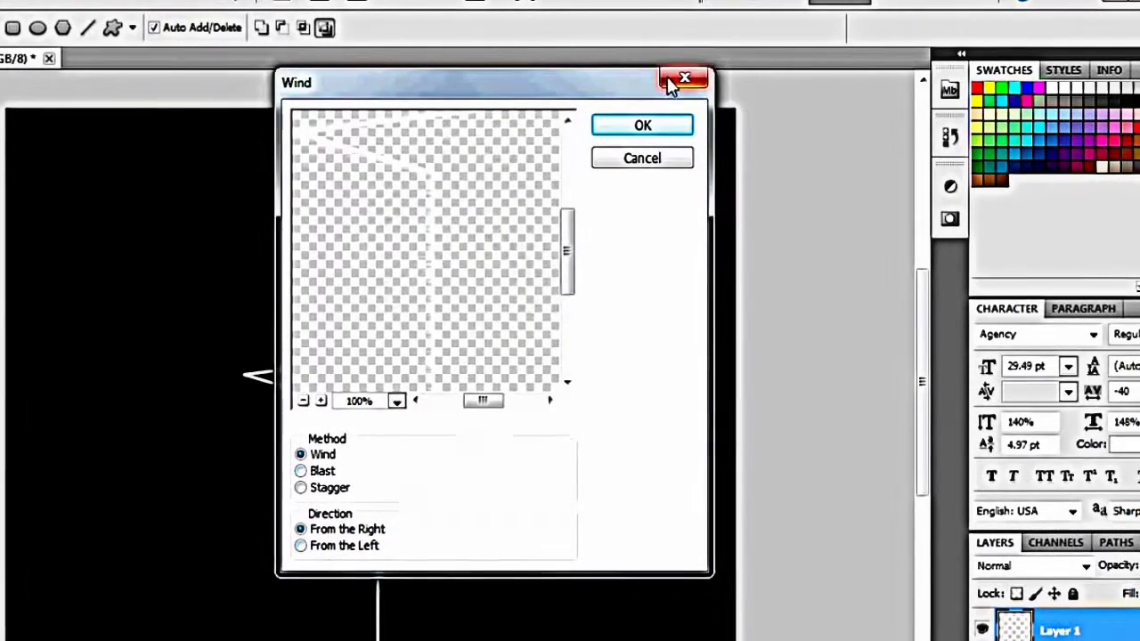
left_click(651, 129)
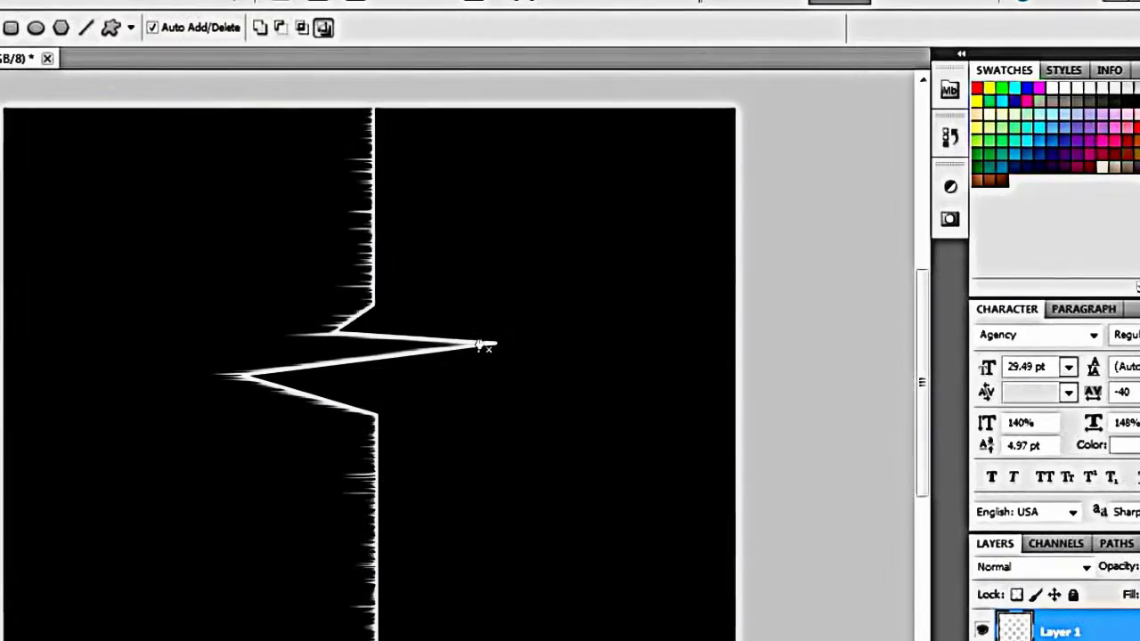
Apply the Wind filter to the pulse line again with the Wind method and direction From the Left
left_click(77, 4)
mouse_move(140, 368)
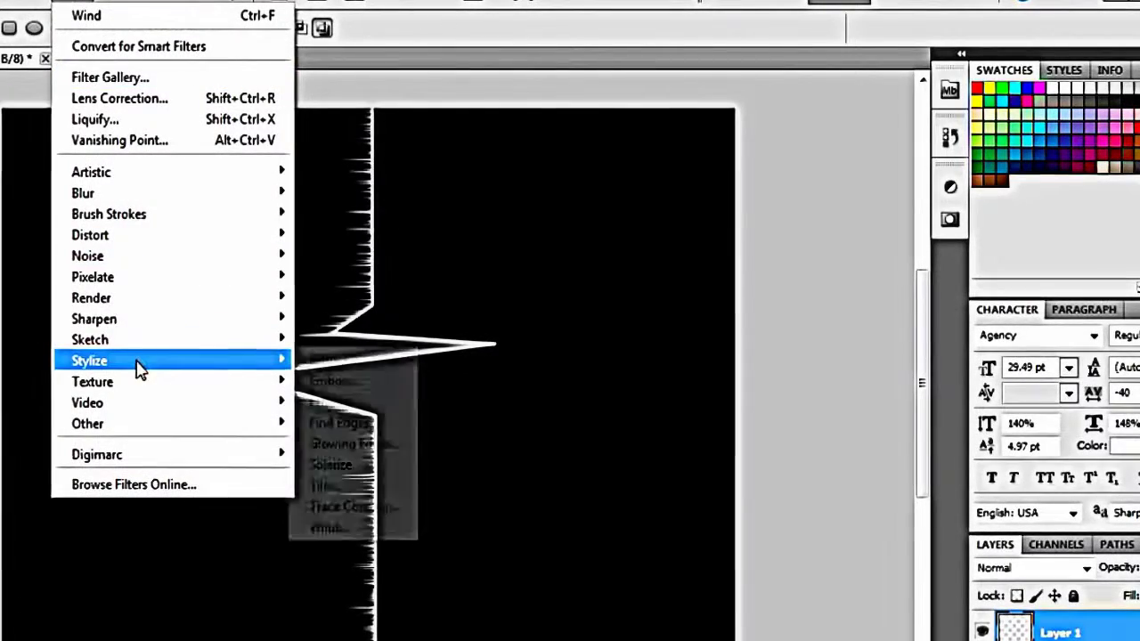
left_click(326, 529)
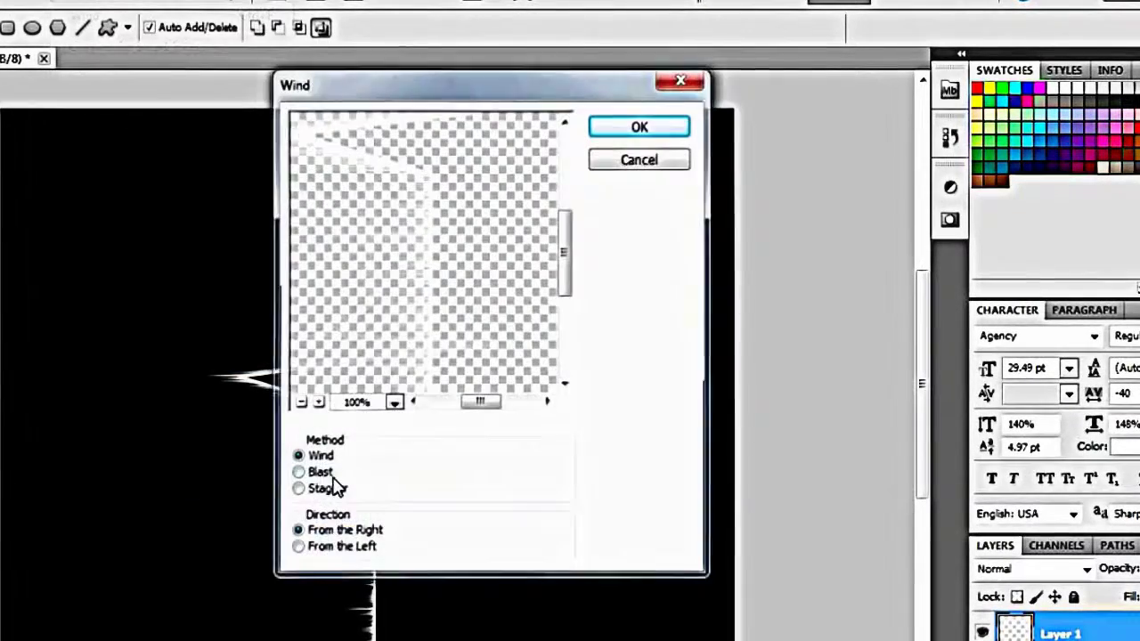
left_click(314, 546)
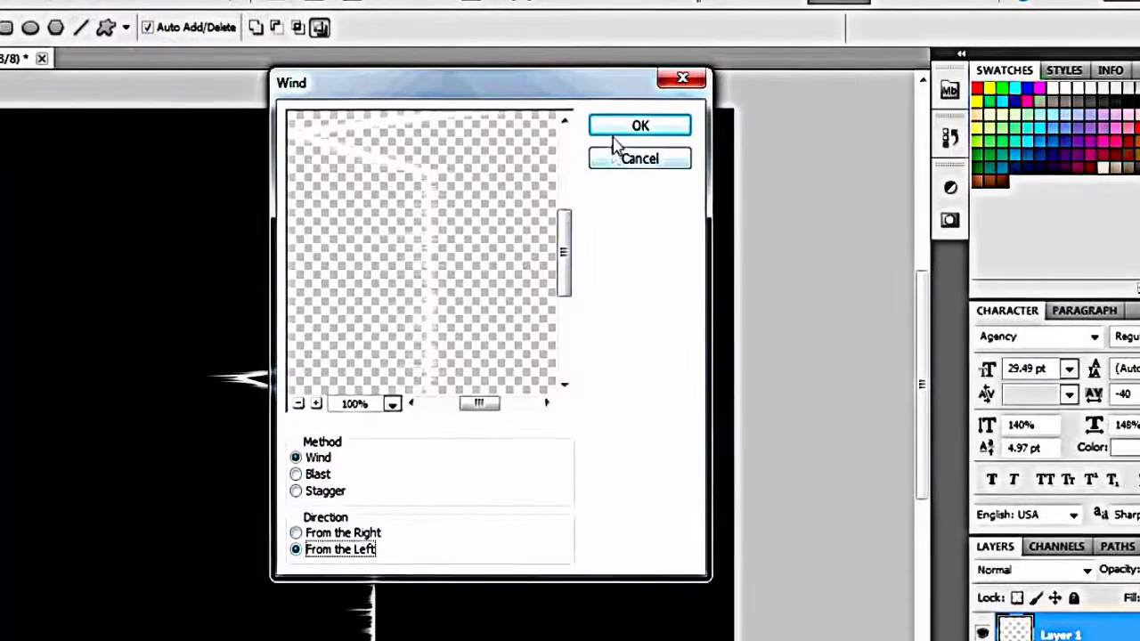
left_click(623, 133)
Examine the wind streaks on both sides of the pulse line along its full length
scroll(356, 436, "up", 3)
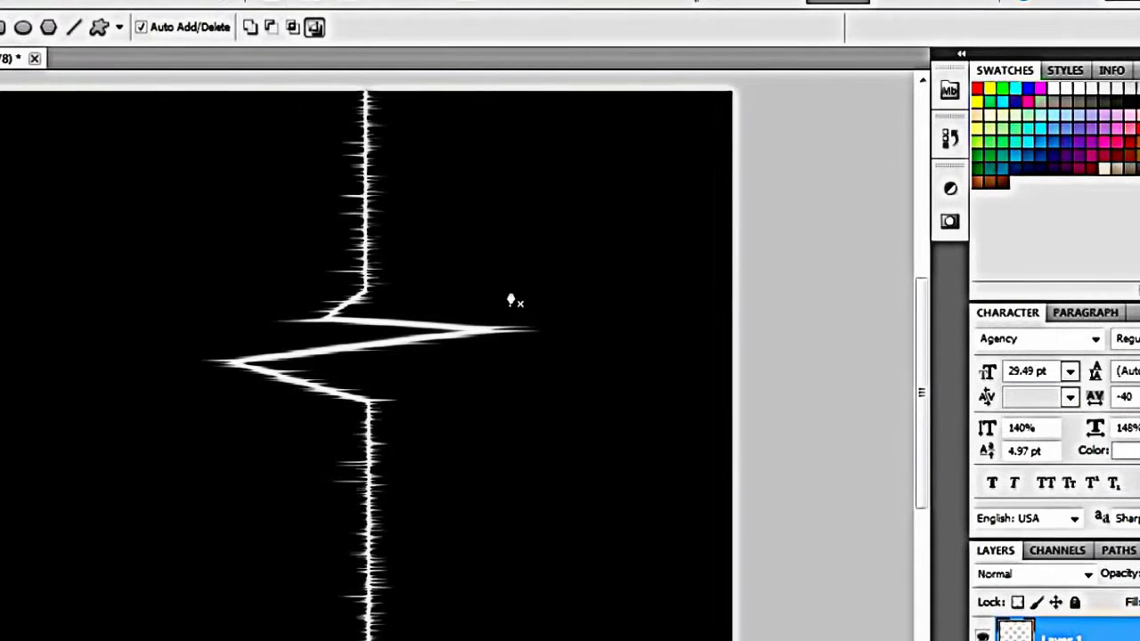
scroll(452, 368, "down", 3)
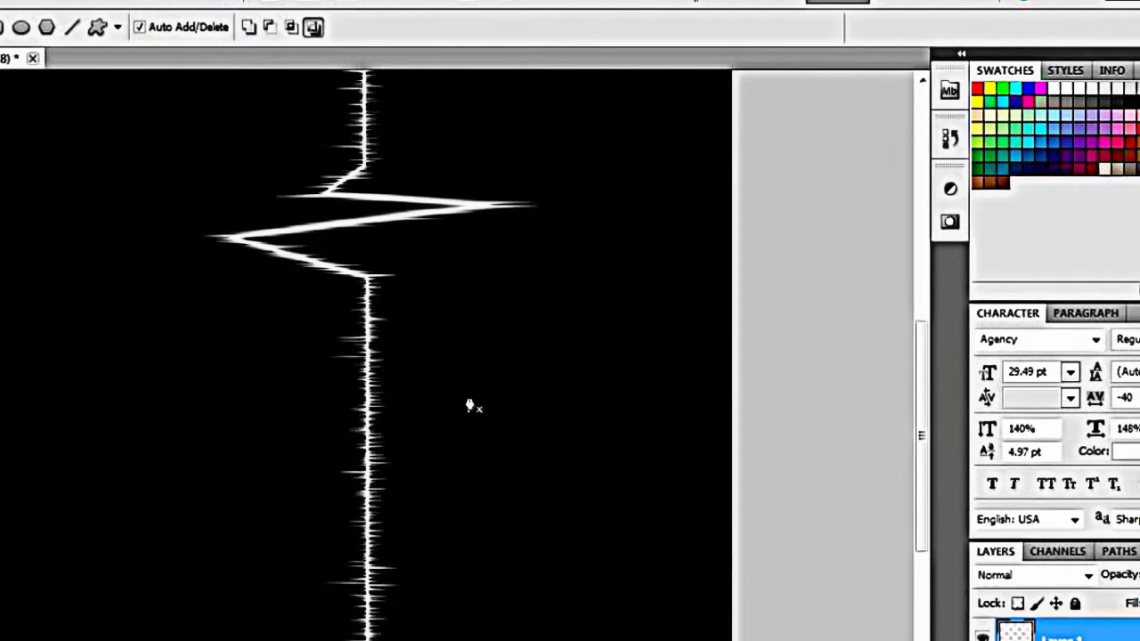
scroll(525, 360, "up", 4)
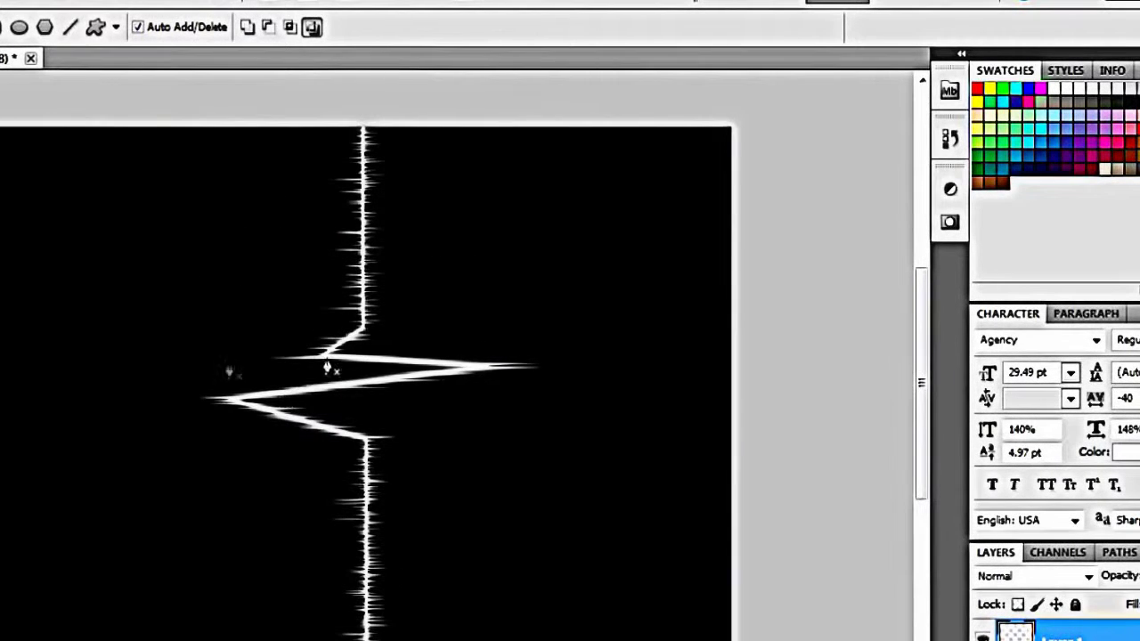
scroll(35, 348, "down", 6)
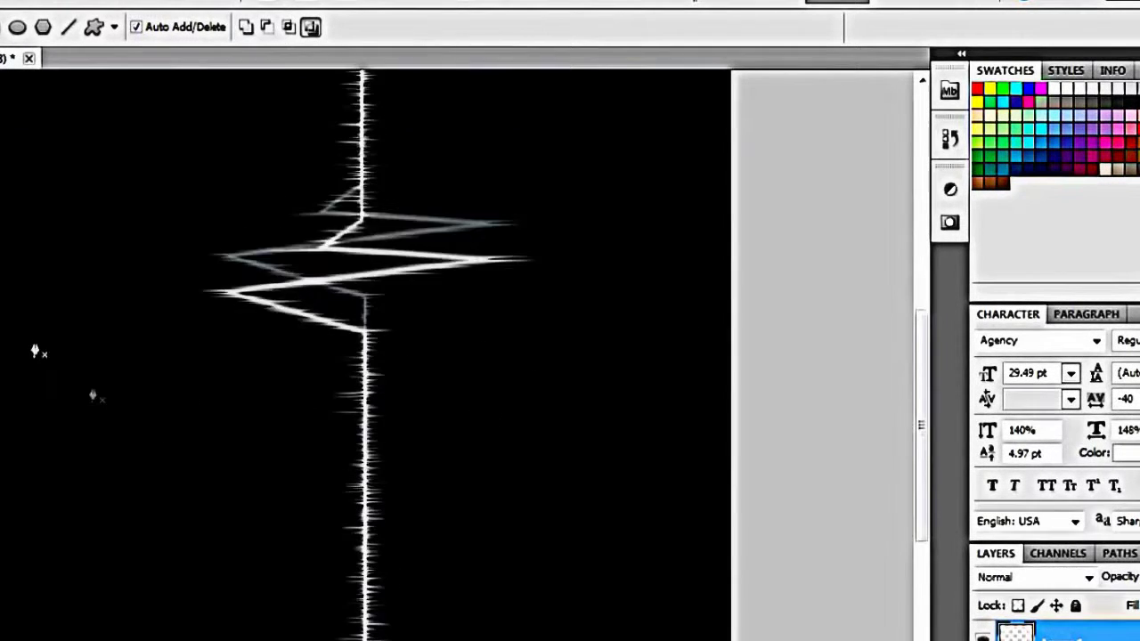
scroll(526, 427, "up", 4)
scroll(526, 428, "up", 3)
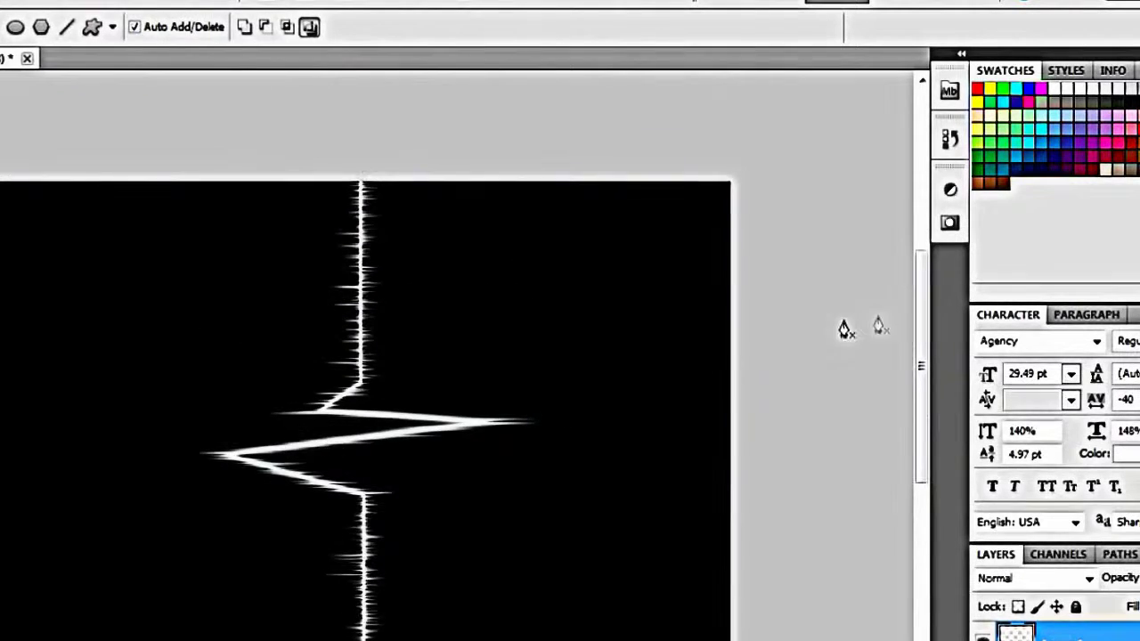
scroll(552, 386, "down", 3)
scroll(436, 374, "down", 1)
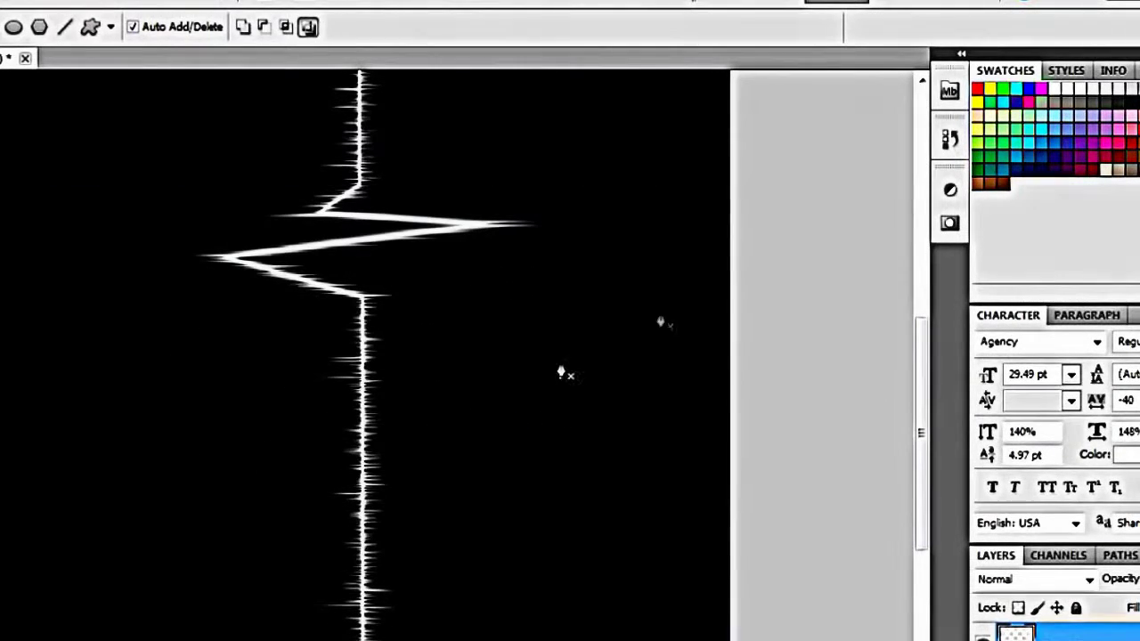